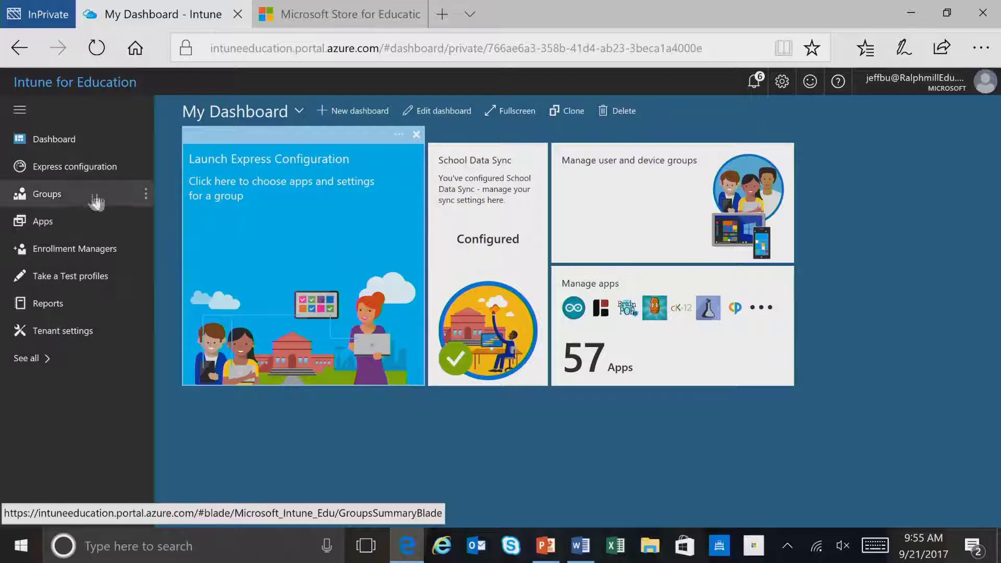
# Show the All Students group's assigned apps: 8 web, 8 store and 0 desktop
pyautogui.click(66, 198)
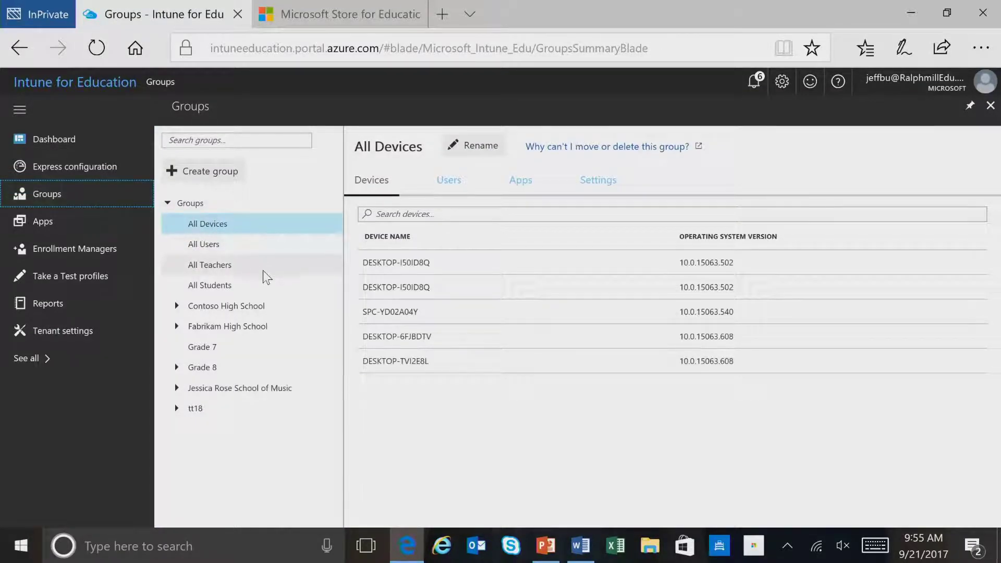
pyautogui.click(264, 293)
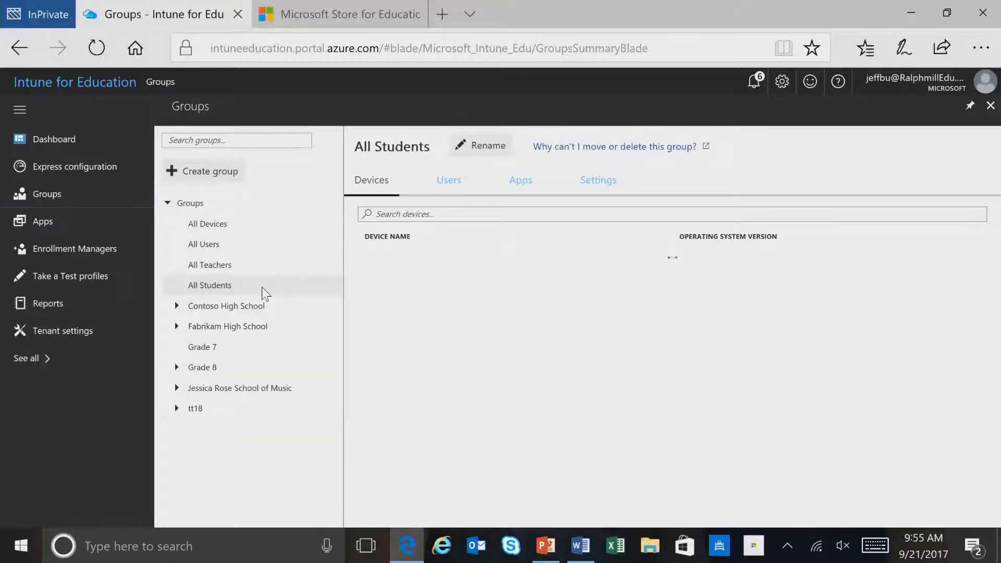
pyautogui.click(522, 188)
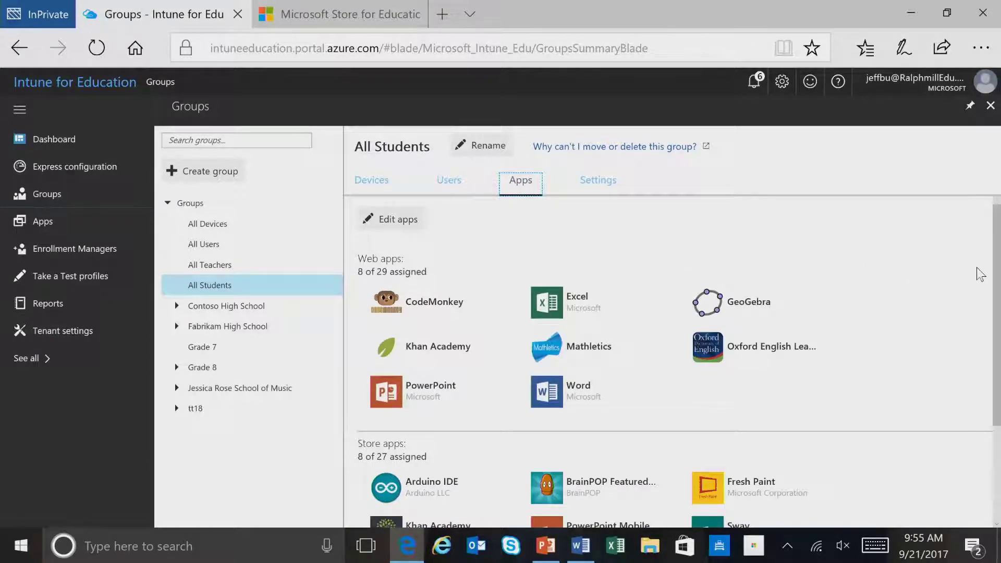
pyautogui.moveTo(996, 276); pyautogui.dragTo(999, 370)
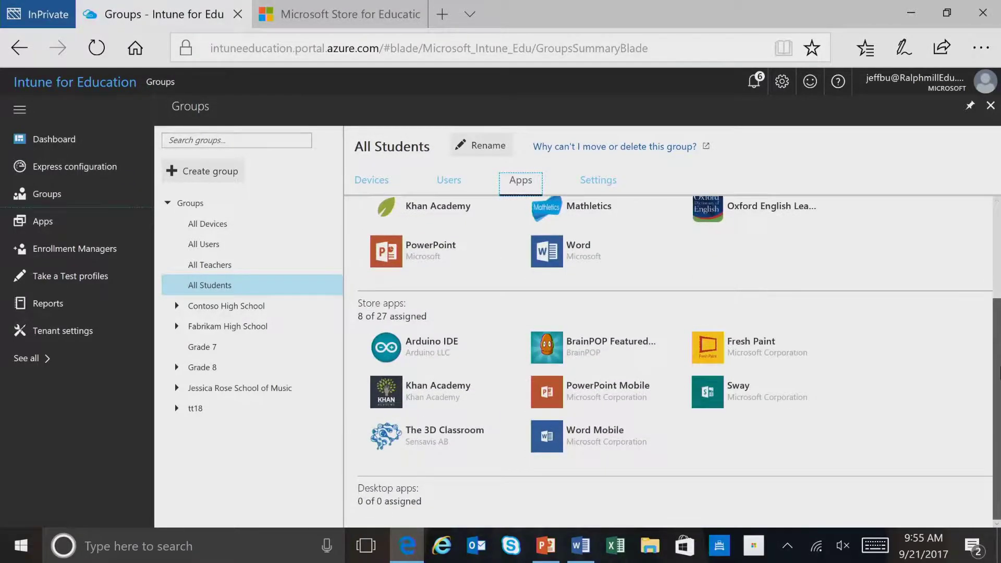
pyautogui.scroll(3, 998, 370)
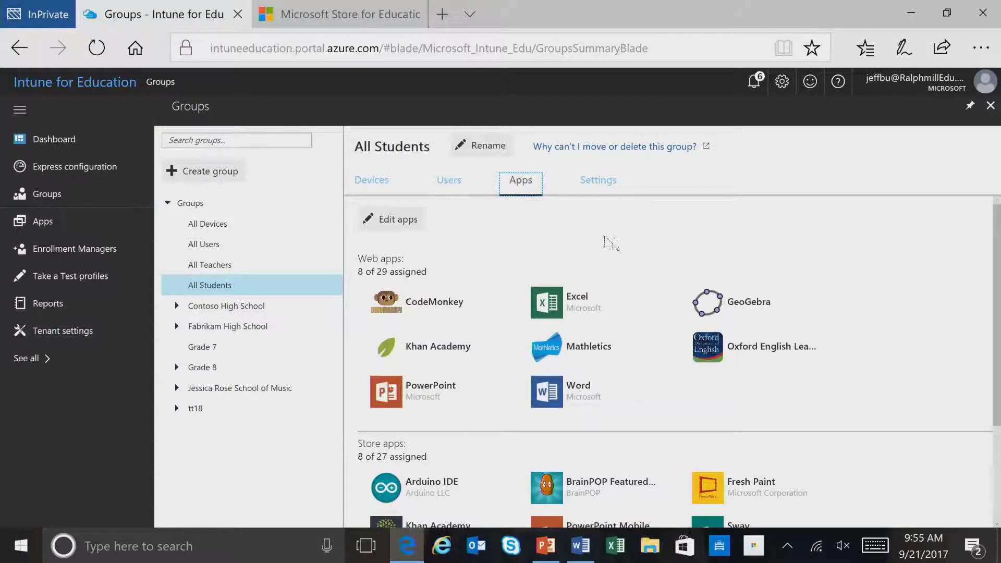
# Replace CodeMonkey with Edmodo in the All Students group's web apps and save
pyautogui.click(408, 225)
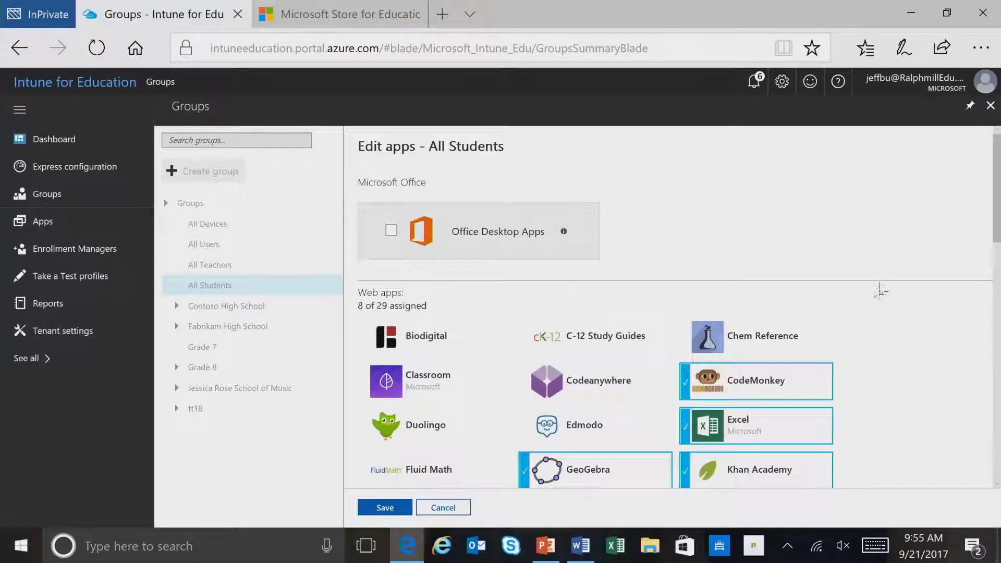
pyautogui.moveTo(996, 225); pyautogui.dragTo(998, 271)
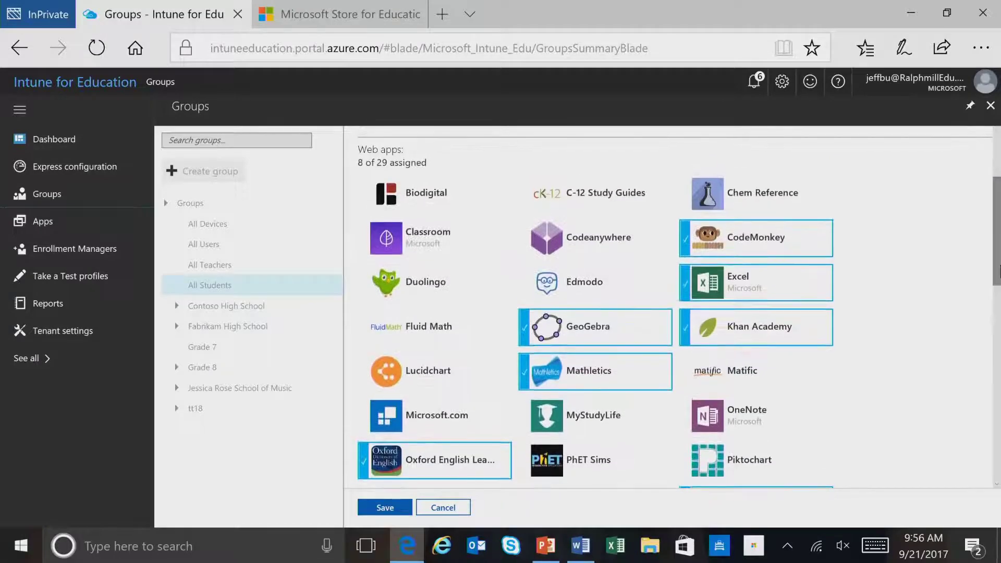
pyautogui.click(626, 282)
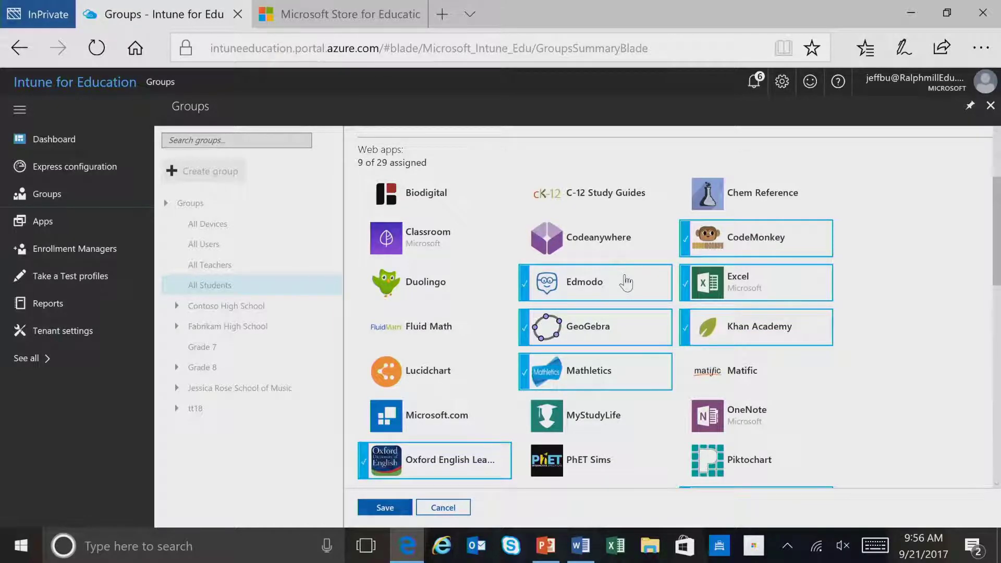
pyautogui.click(748, 245)
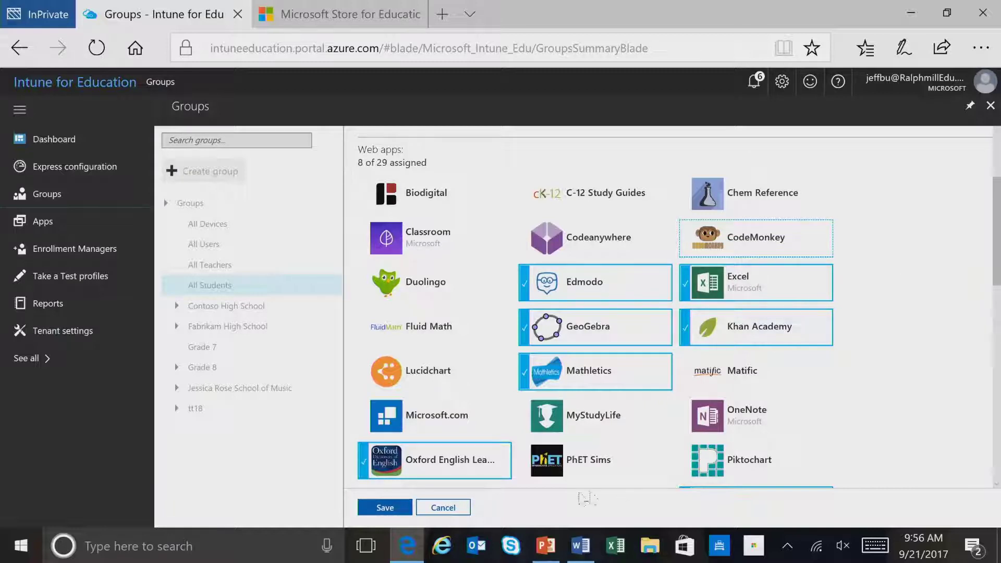
pyautogui.click(385, 508)
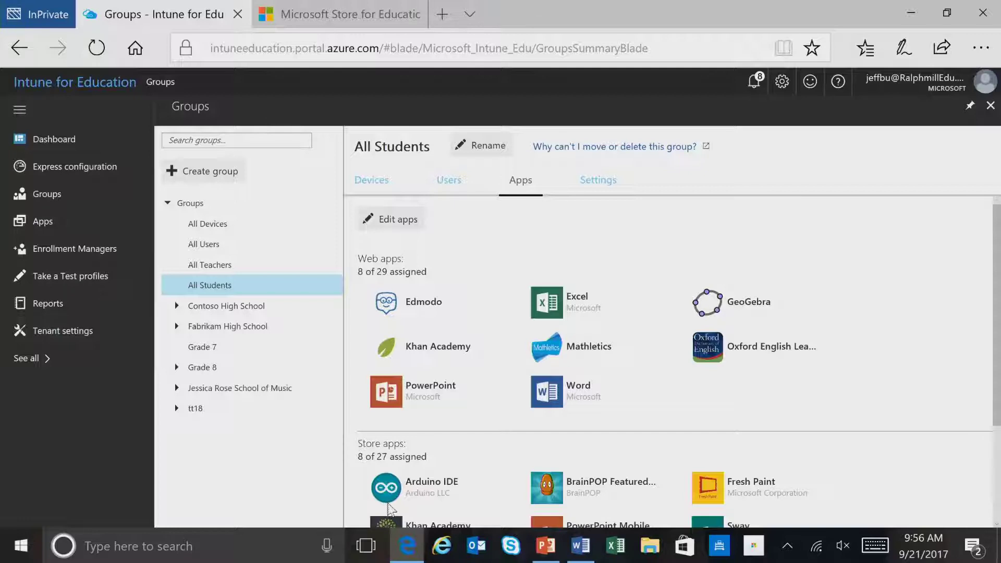
# Search the apps for 'word' and show the Word web app's four assigned groups
pyautogui.click(68, 222)
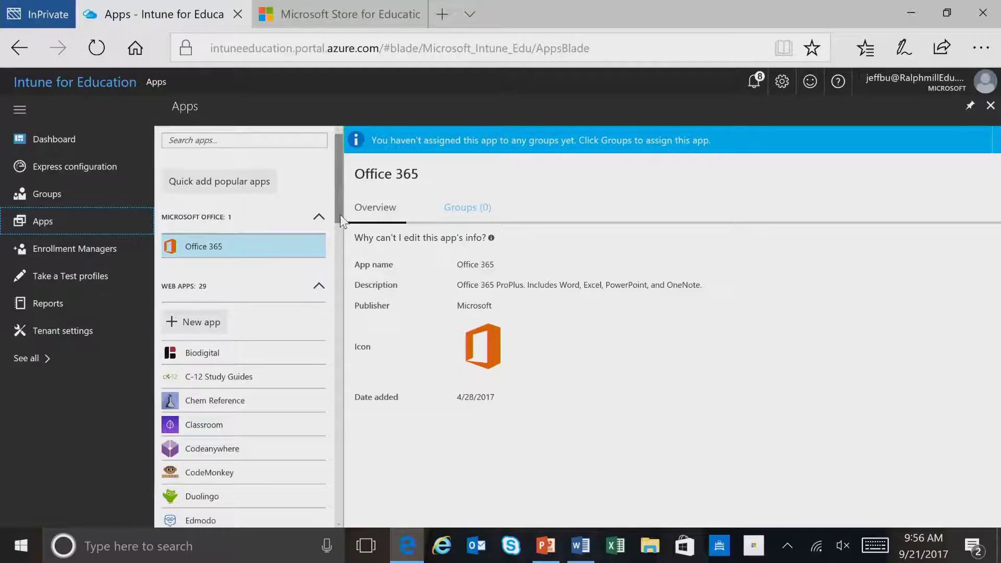
pyautogui.scroll(-2, 339, 220)
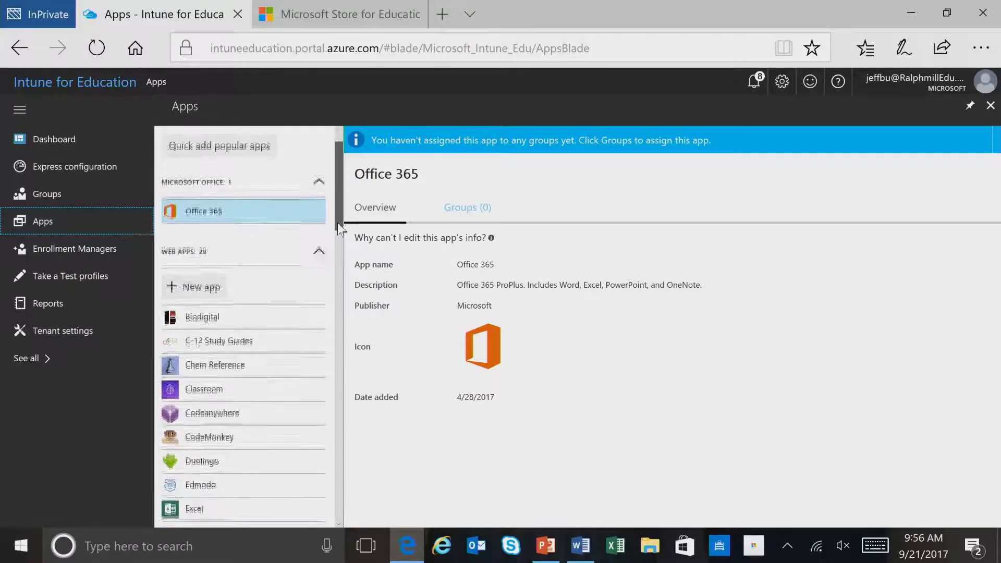
pyautogui.moveTo(335, 227); pyautogui.dragTo(353, 217)
pyautogui.click(244, 142)
pyautogui.write('word')
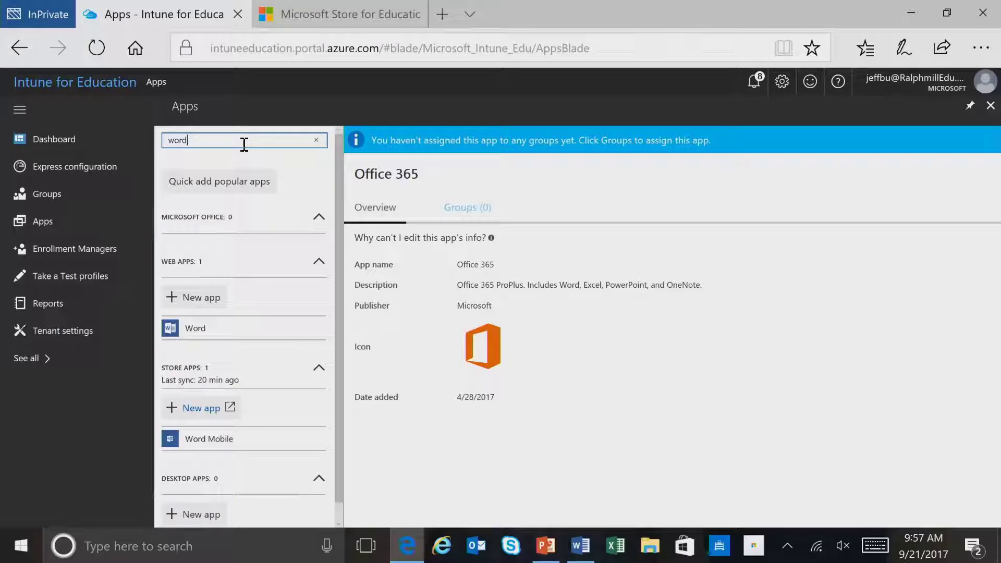
pyautogui.click(249, 328)
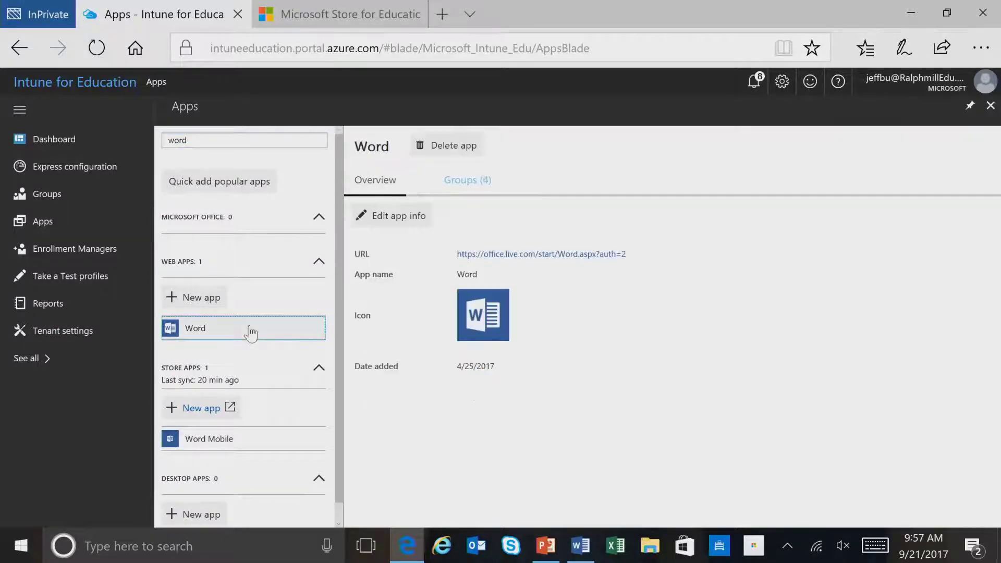
pyautogui.click(475, 188)
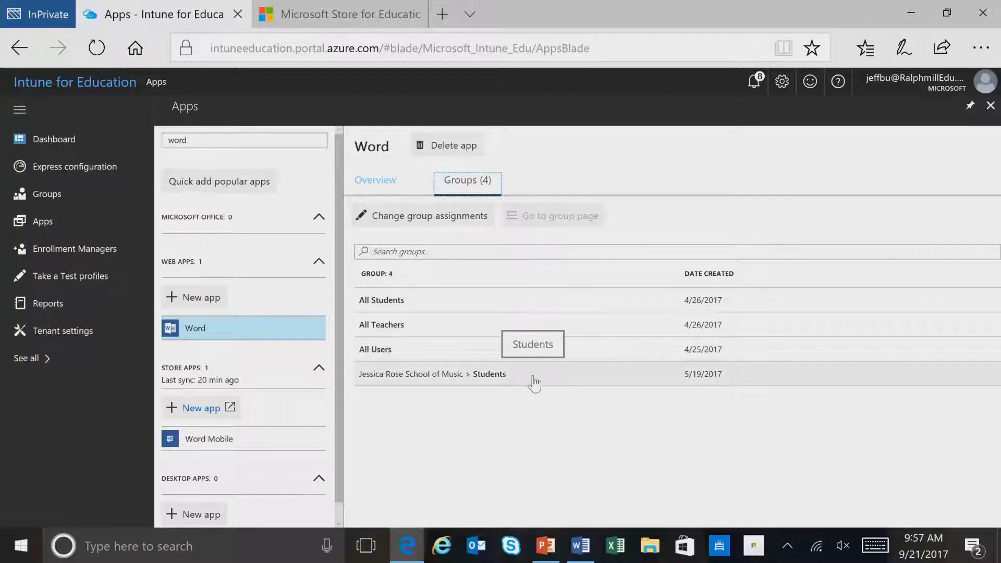
# Remove the music school's Students group from Word's assignments and save
pyautogui.click(463, 224)
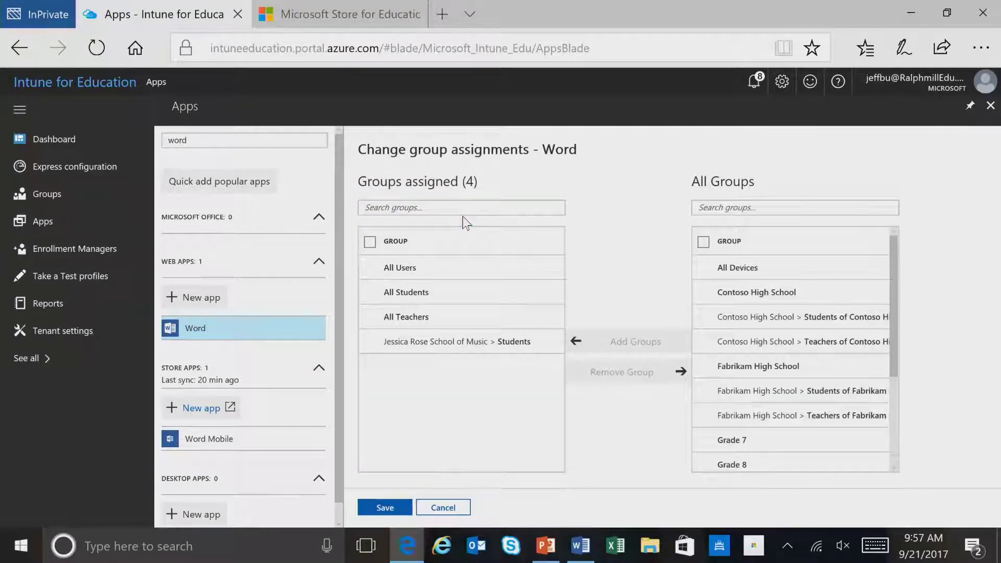
pyautogui.click(432, 340)
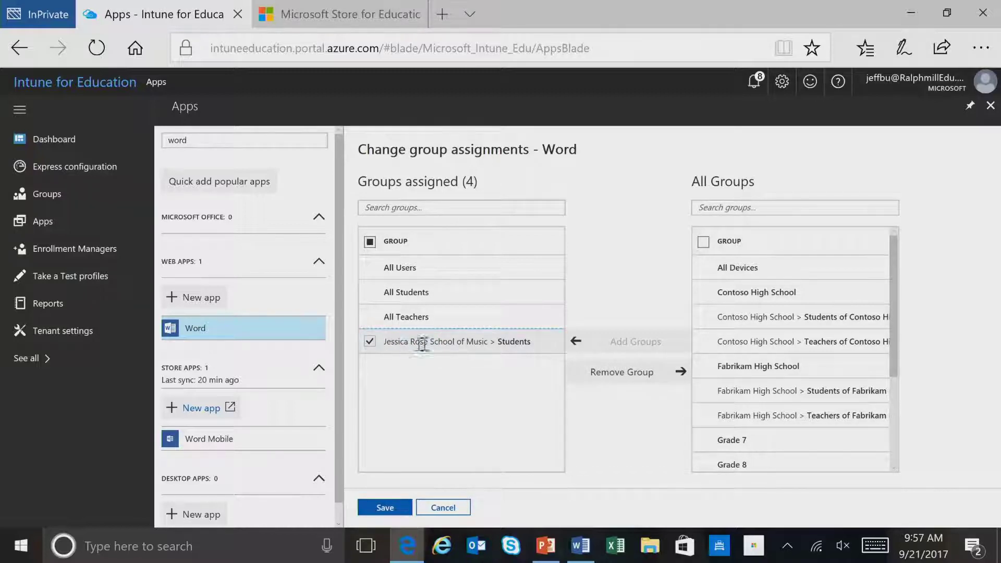
pyautogui.click(603, 373)
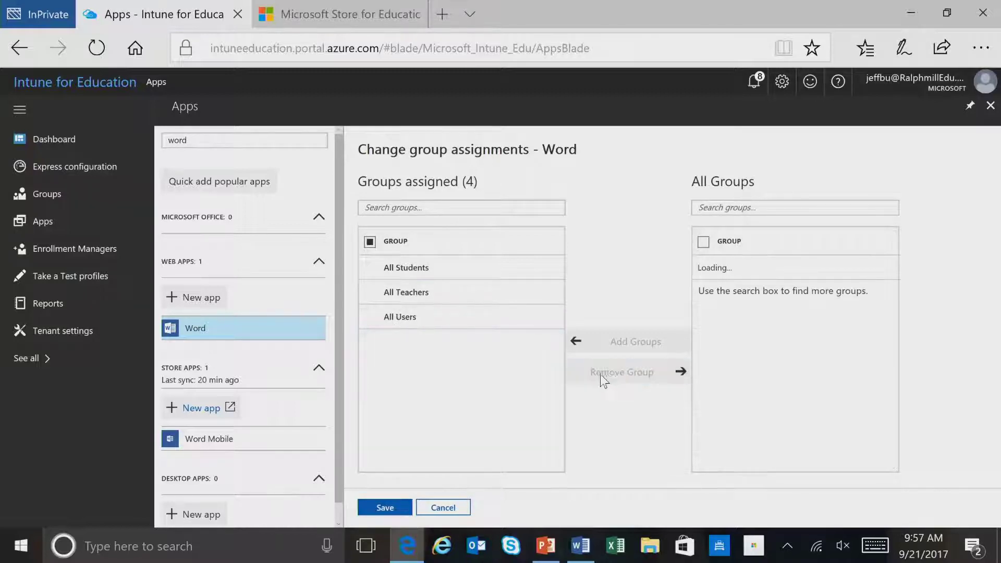
pyautogui.click(385, 507)
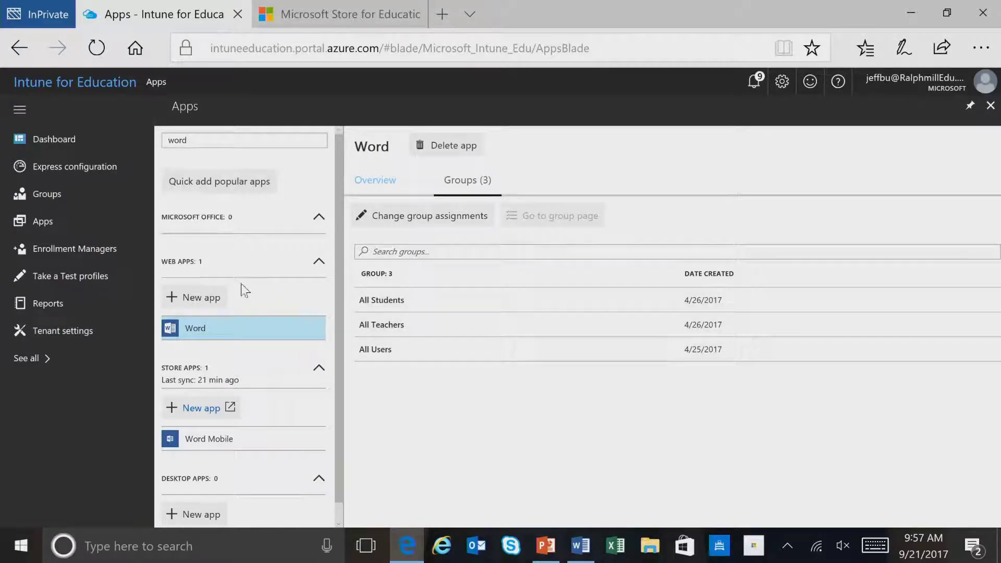
pyautogui.click(213, 297)
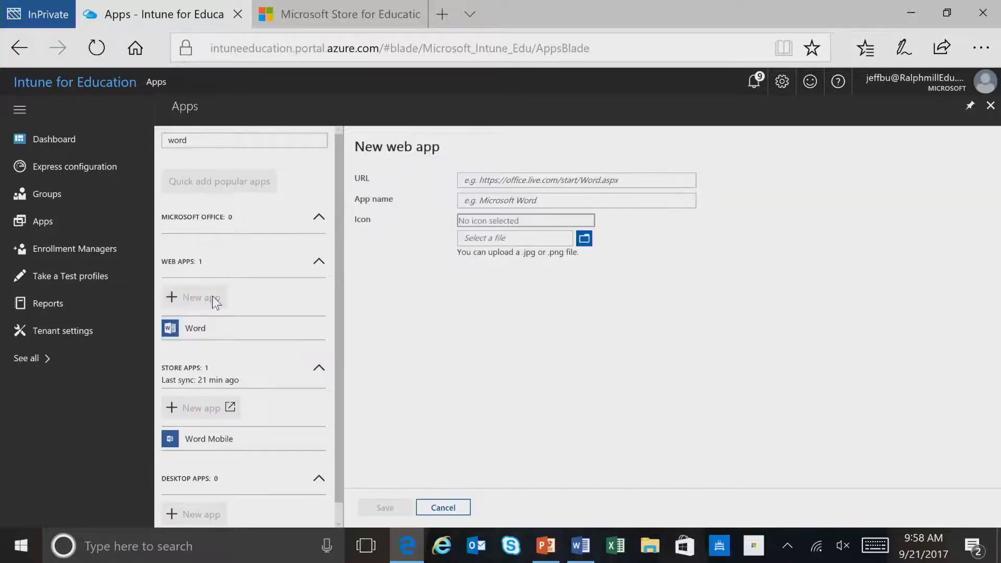
pyautogui.click(487, 180)
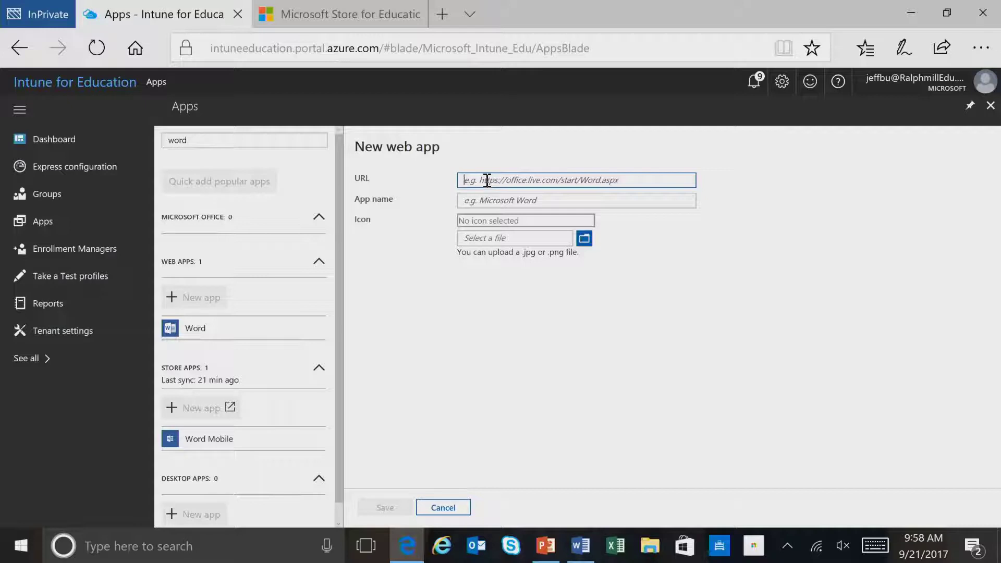
pyautogui.write('http')
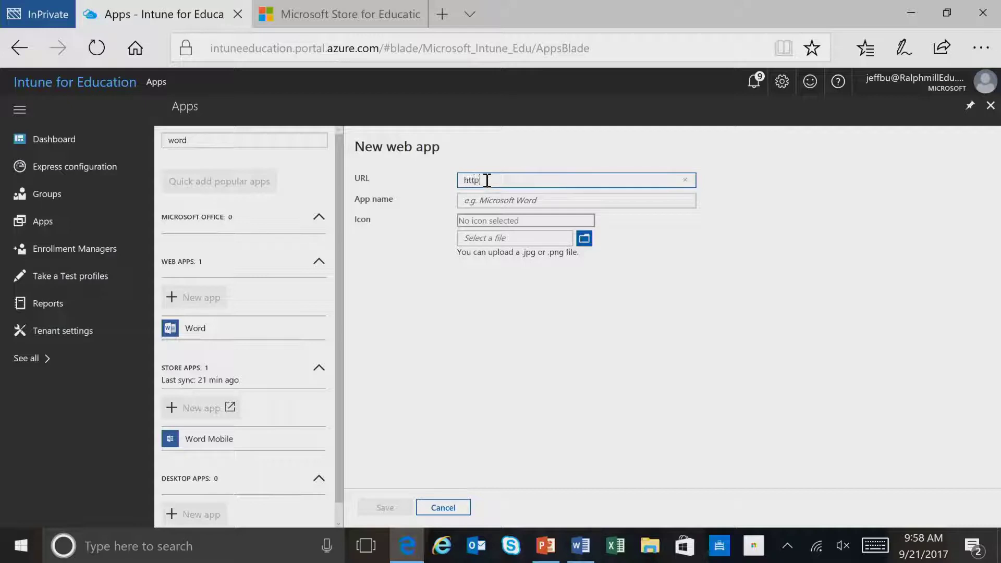
pyautogui.write('://microsoft.com')
pyautogui.click(483, 201)
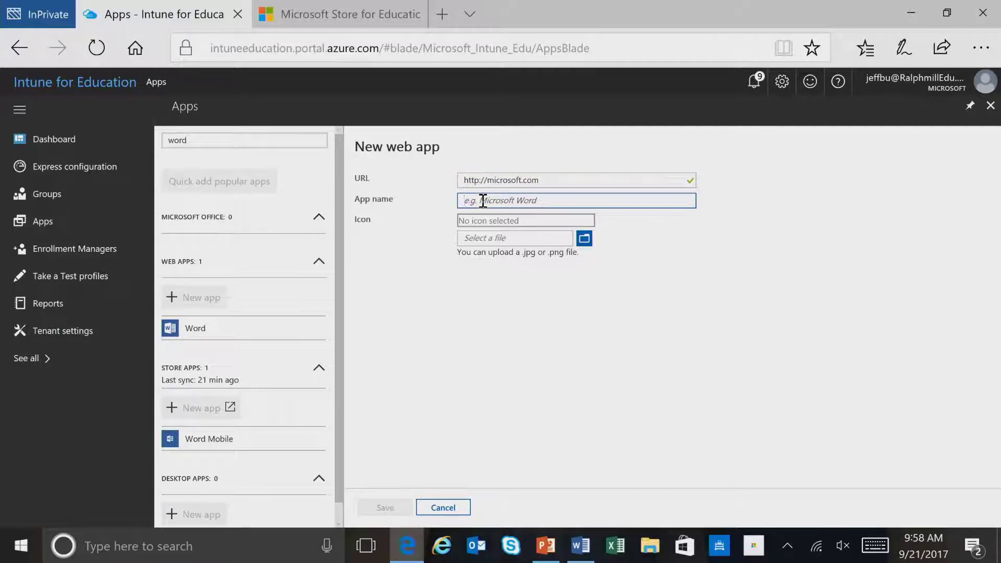
pyautogui.write('MS site')
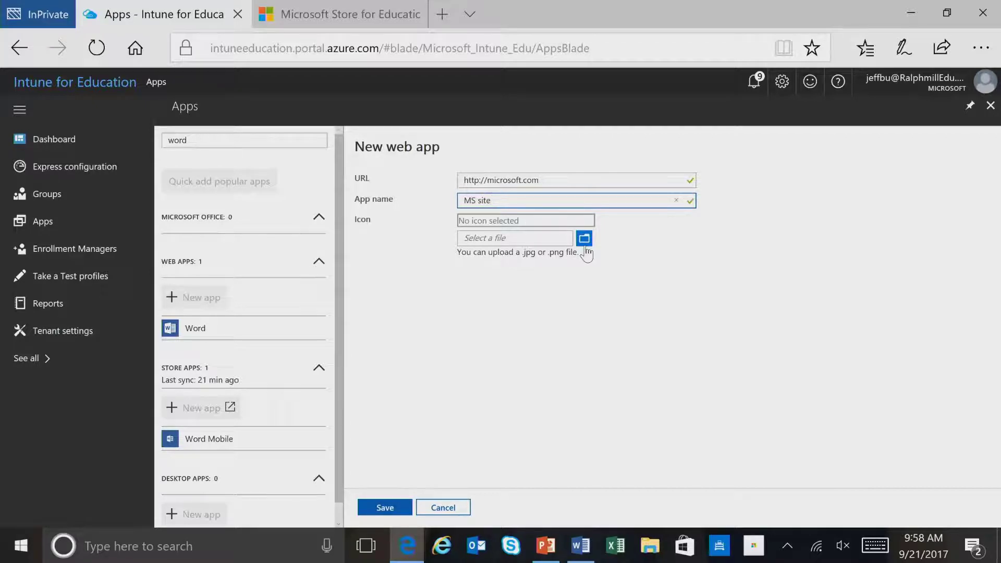
pyautogui.click(385, 508)
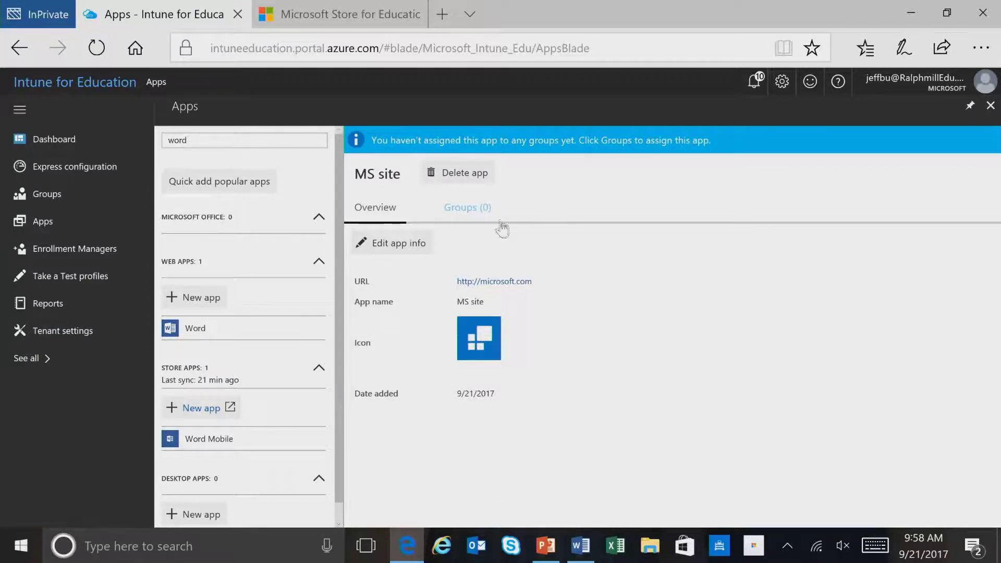
# Assign MS site to the Grade 7 and Grade 8 groups and save
pyautogui.click(471, 217)
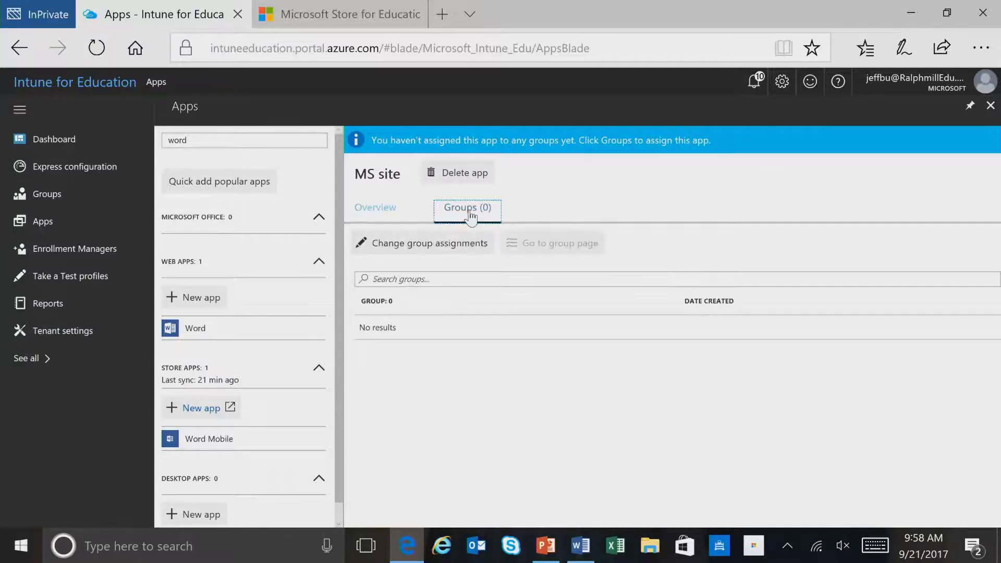
pyautogui.click(443, 243)
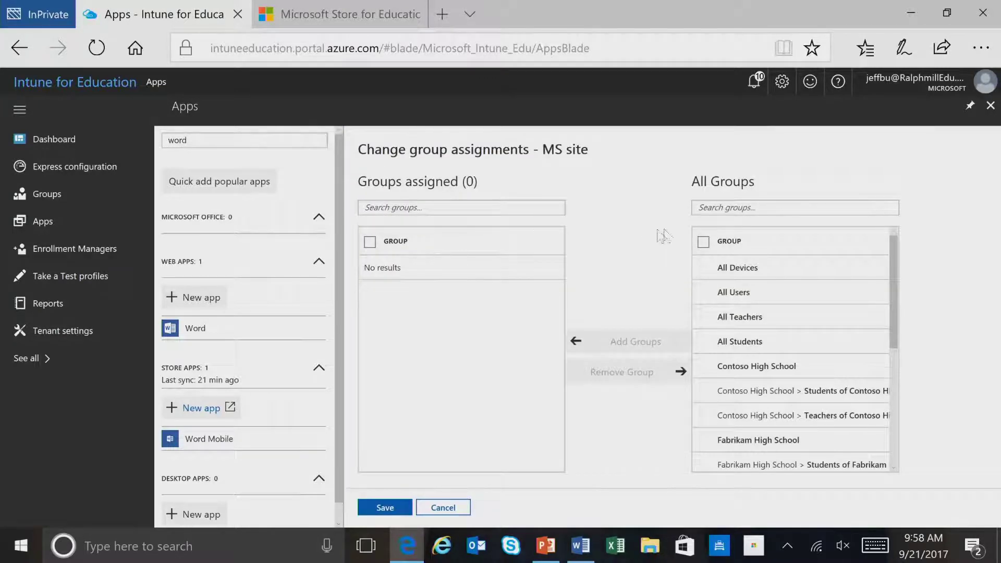
pyautogui.click(767, 207)
pyautogui.write('grade')
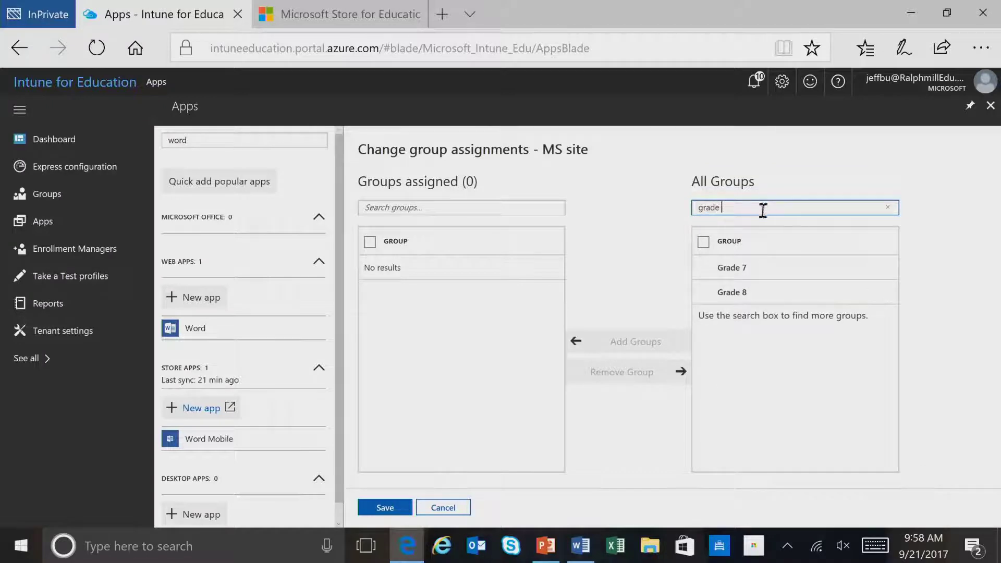
pyautogui.click(703, 293)
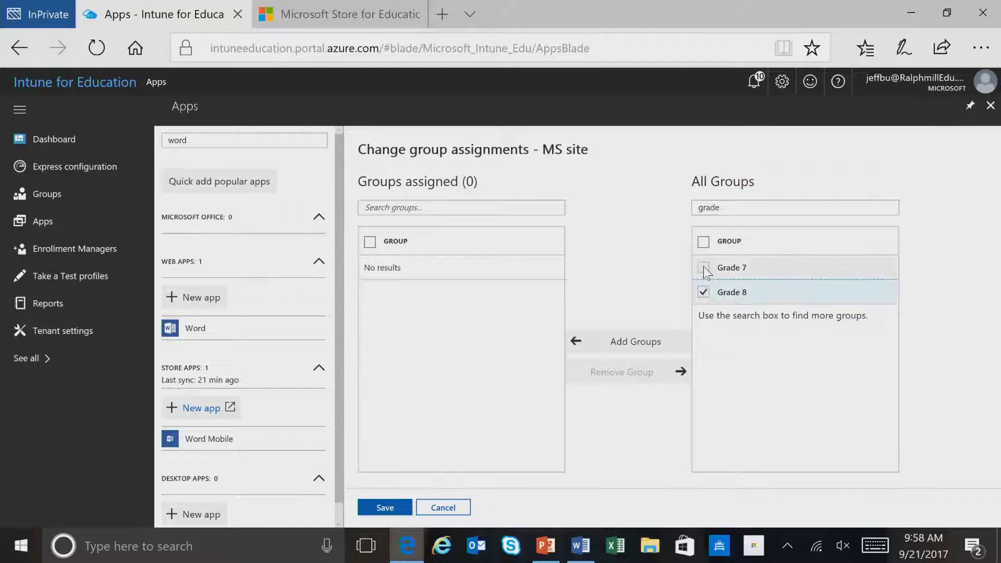
pyautogui.click(702, 268)
pyautogui.click(635, 344)
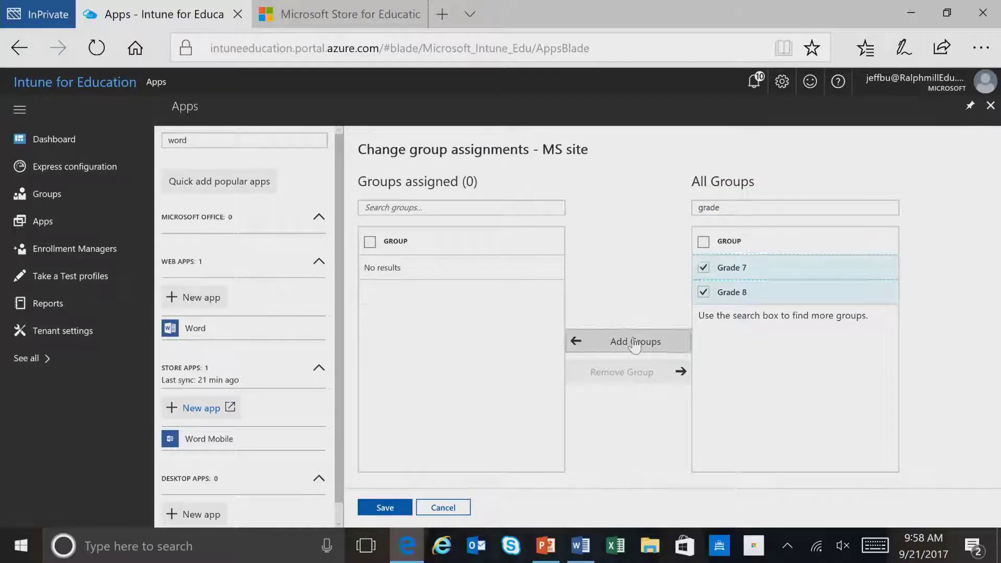
pyautogui.click(386, 508)
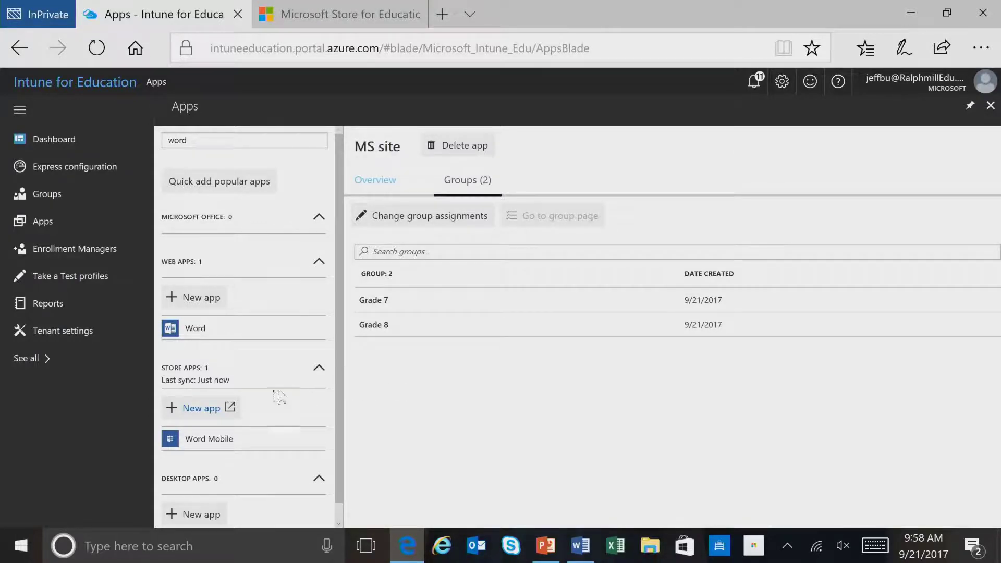
# Open Microsoft Store for Education in a new tab via New app under Store apps
pyautogui.click(202, 409)
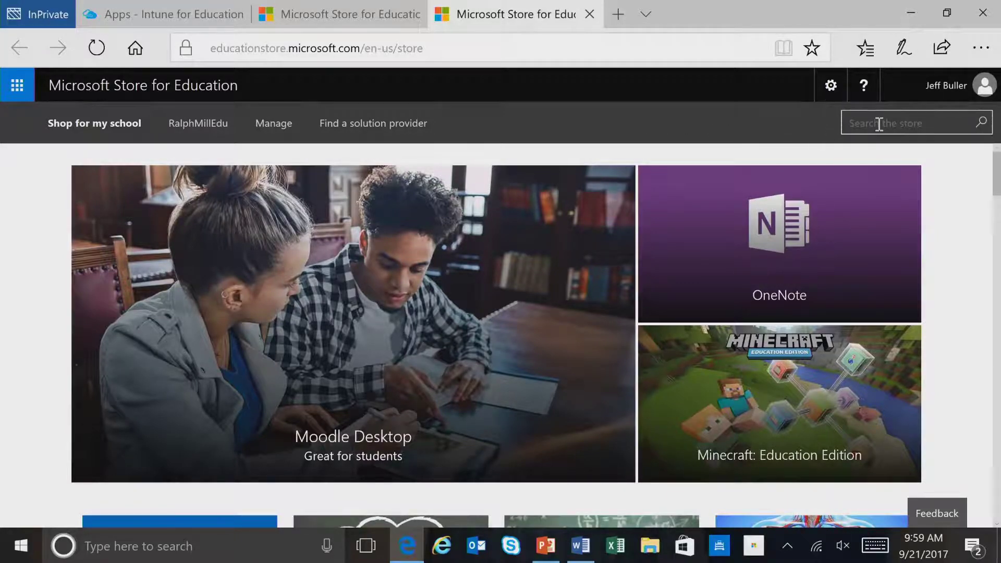
pyautogui.moveTo(995, 185); pyautogui.dragTo(955, 172)
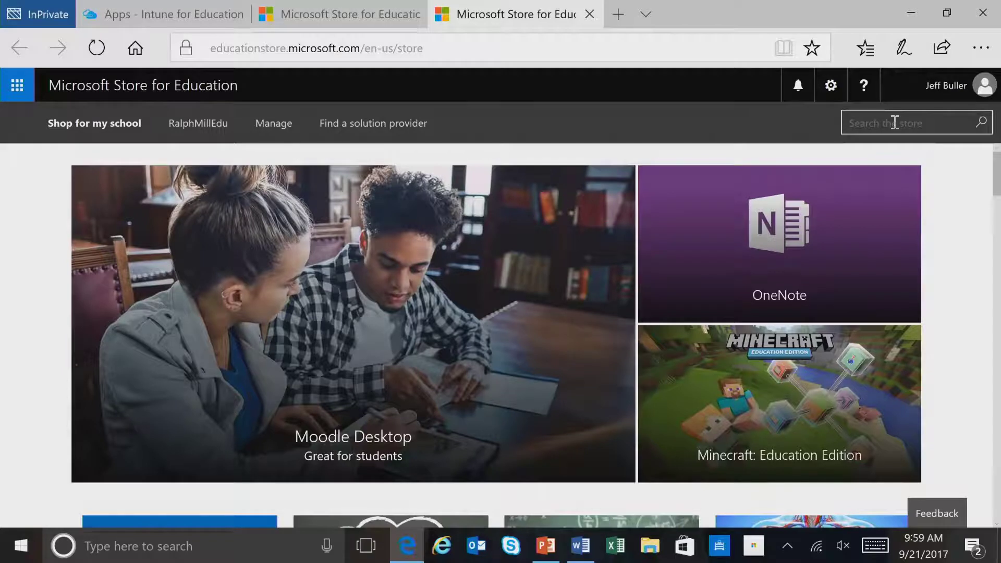
pyautogui.click(894, 122)
# Search 'brainpop' and get the free BrainPOP Jr. Movie of the Week app
pyautogui.write('brainpop')
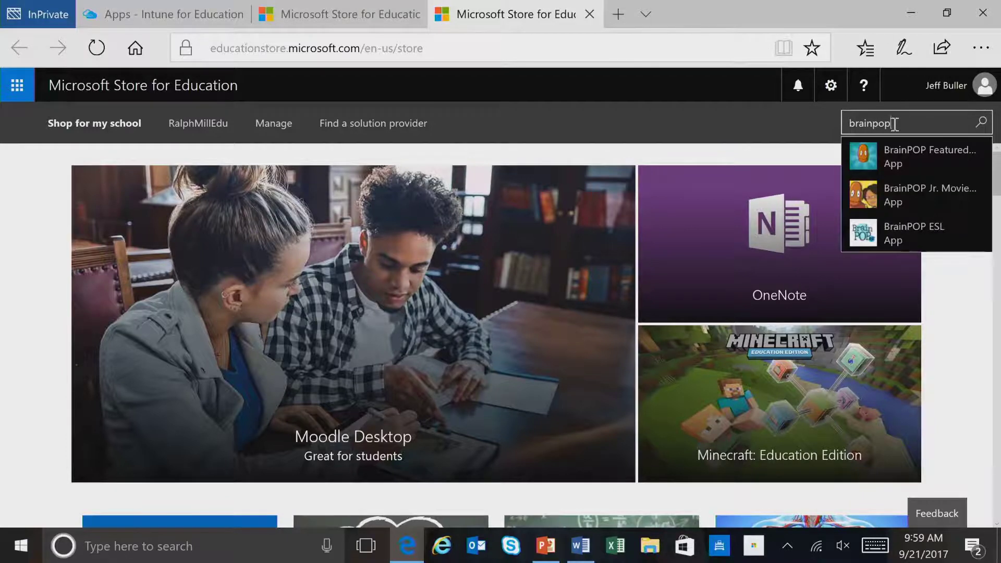
pyautogui.click(903, 201)
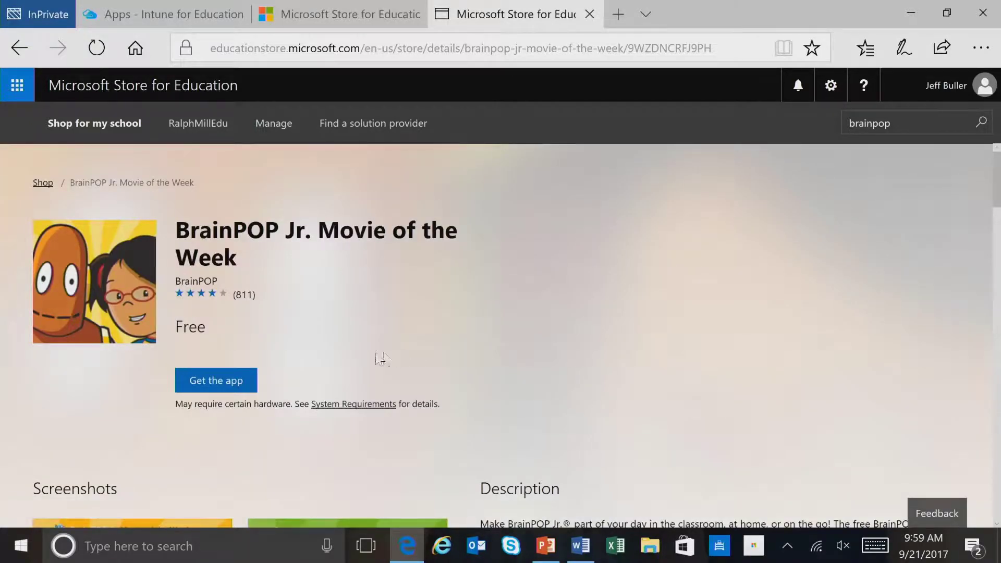
pyautogui.click(221, 384)
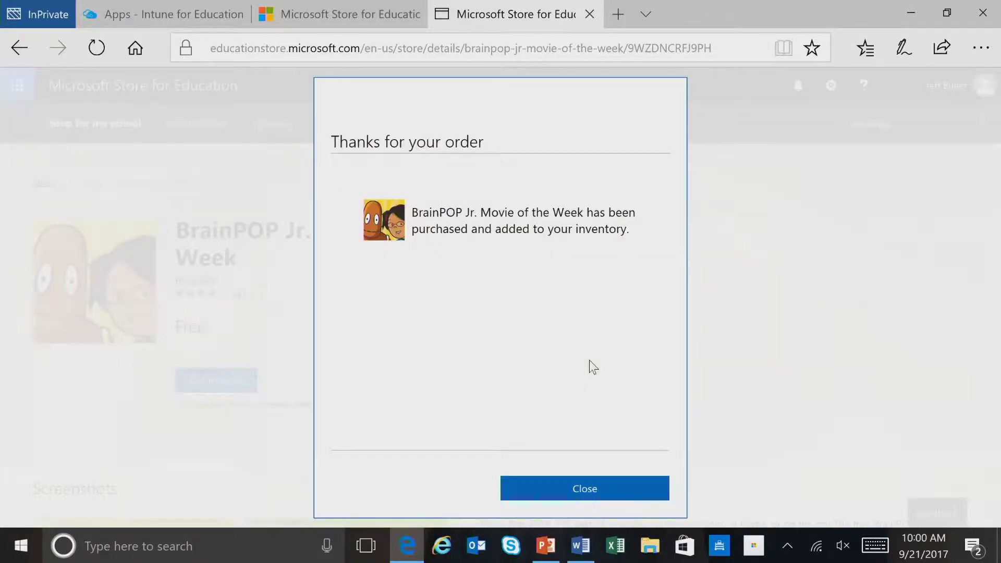
pyautogui.click(556, 493)
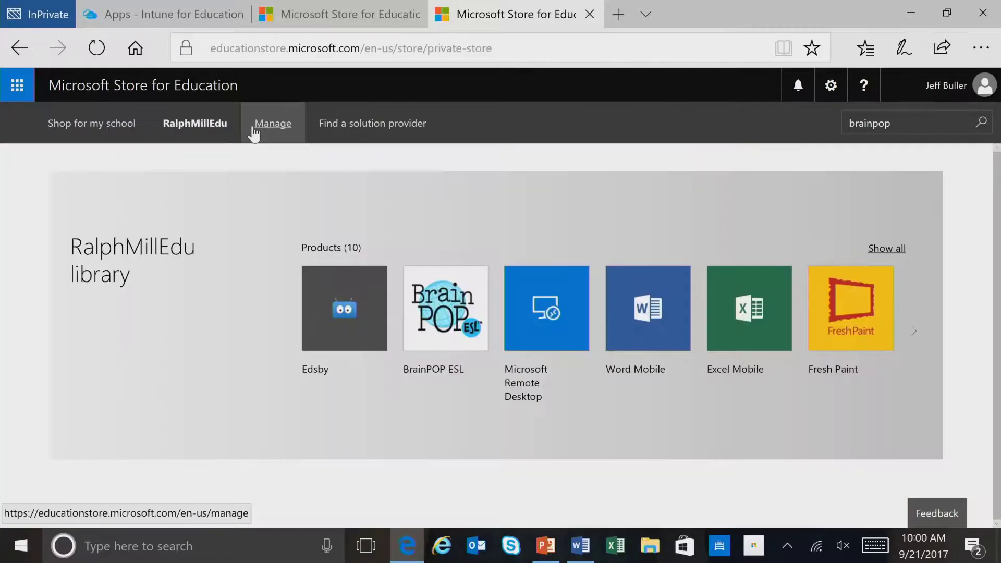
# Add BrainPOP Jr. Movie of the Week to the private store from Manage > Products & services
pyautogui.click(254, 129)
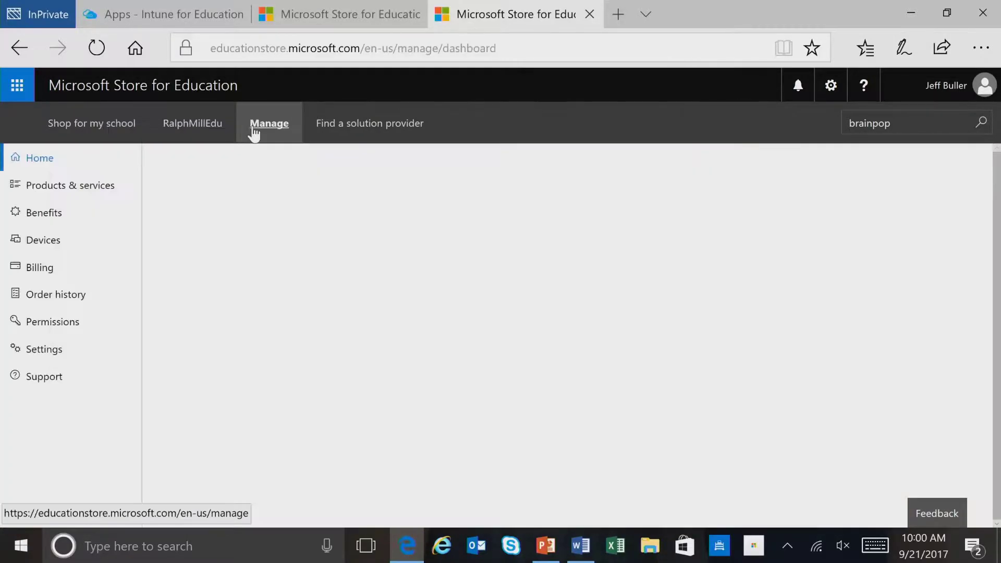
pyautogui.click(98, 191)
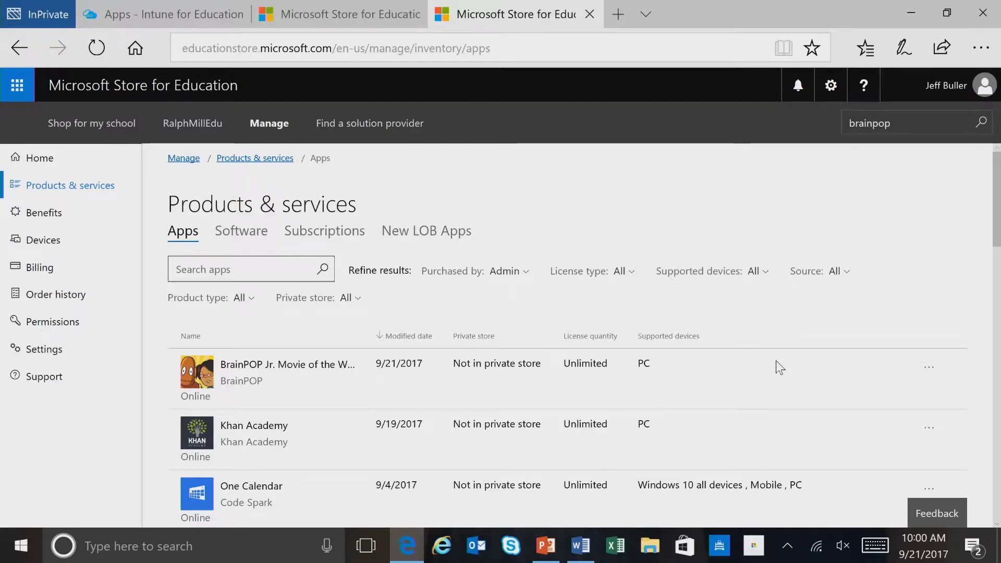
pyautogui.click(928, 373)
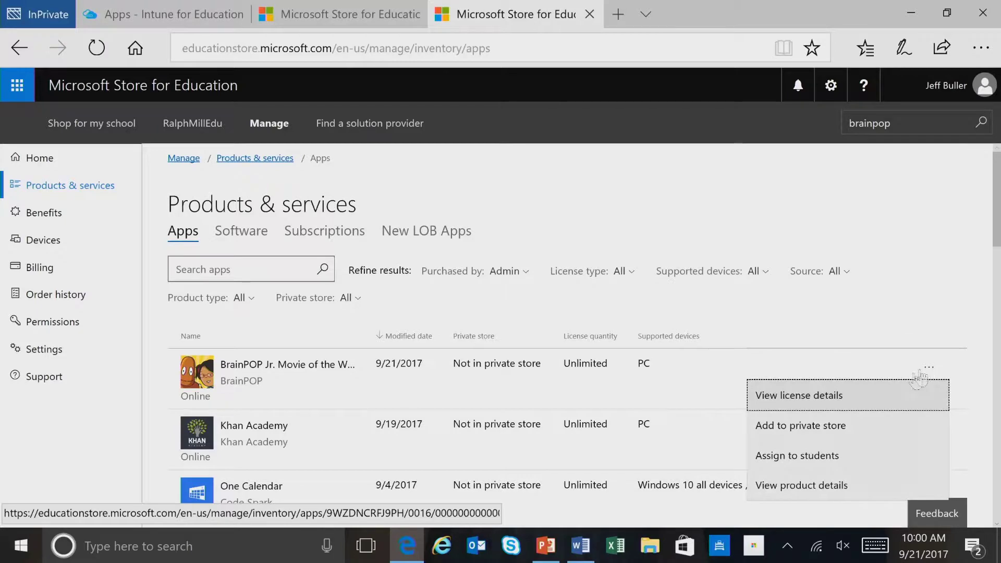
pyautogui.click(848, 426)
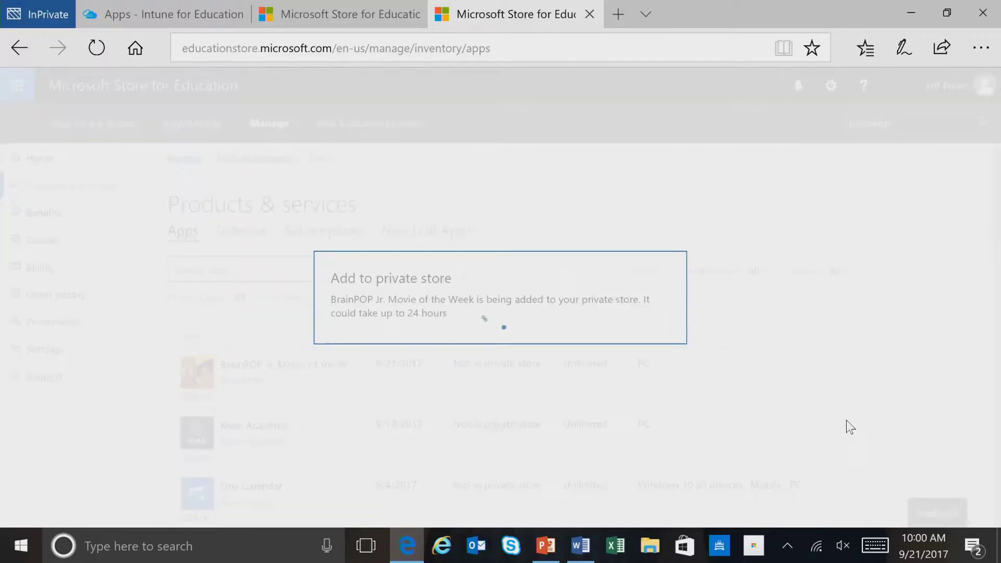